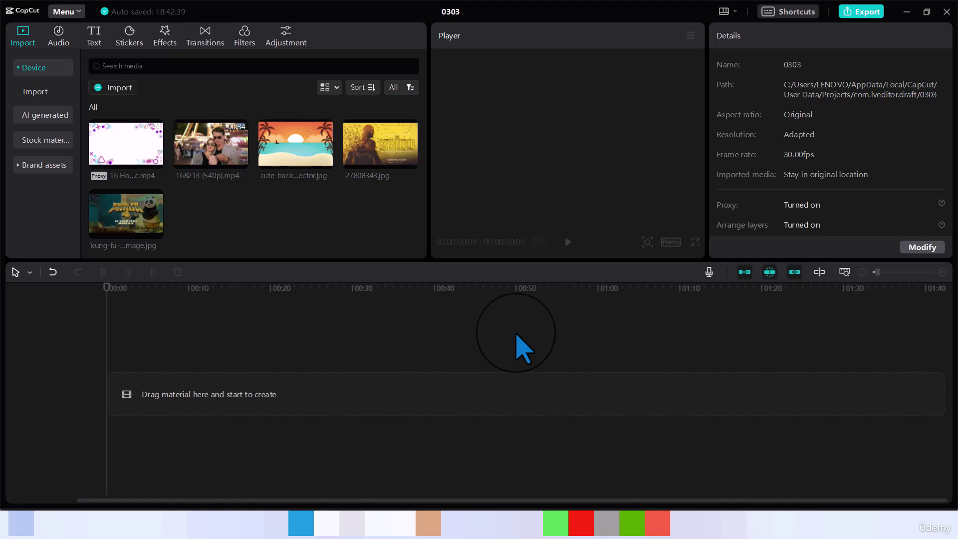
# Add the Kung Fu Panda image to the timeline and keyframe its scale at 365% at the start and 296% at 00:00:00:17.
pyautogui.click(156, 231)
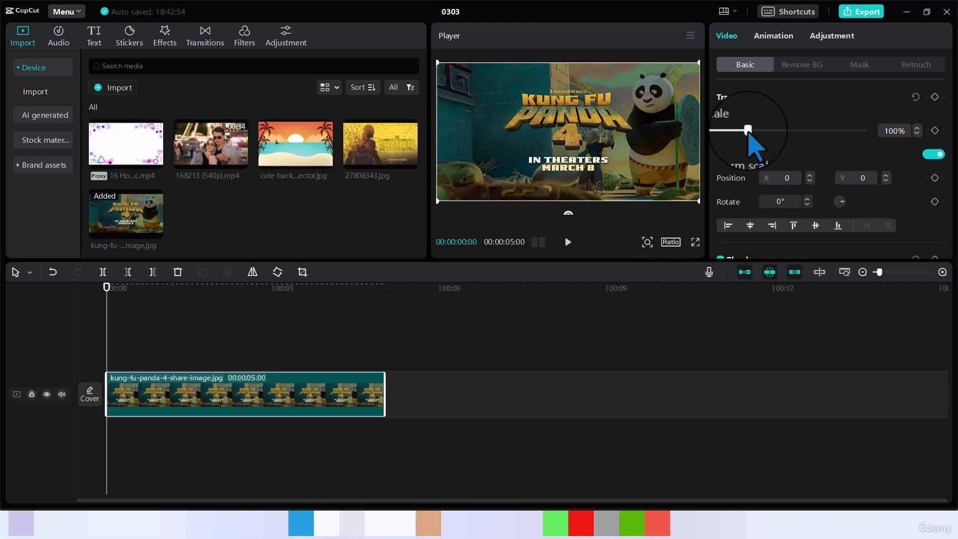
pyautogui.moveTo(748, 130); pyautogui.dragTo(825, 130)
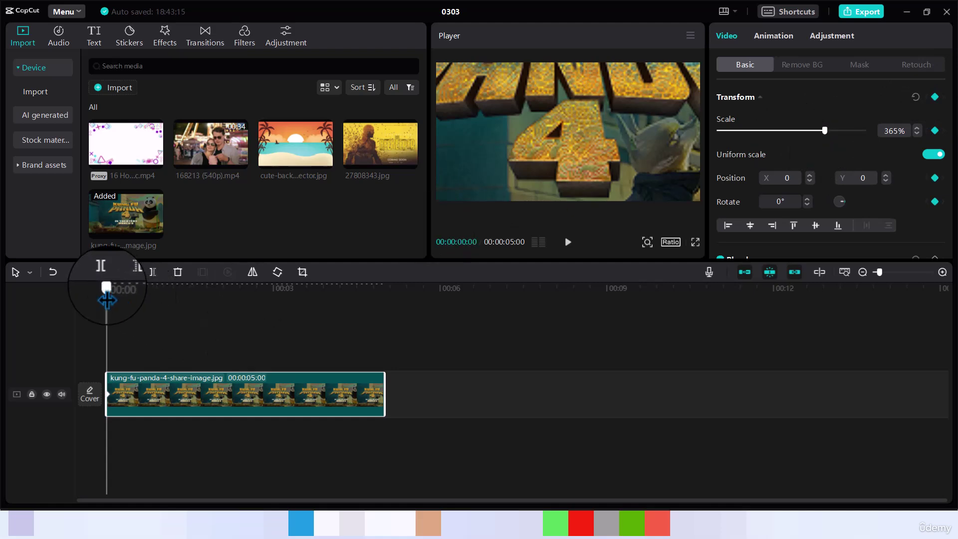
pyautogui.moveTo(106, 299); pyautogui.dragTo(138, 300)
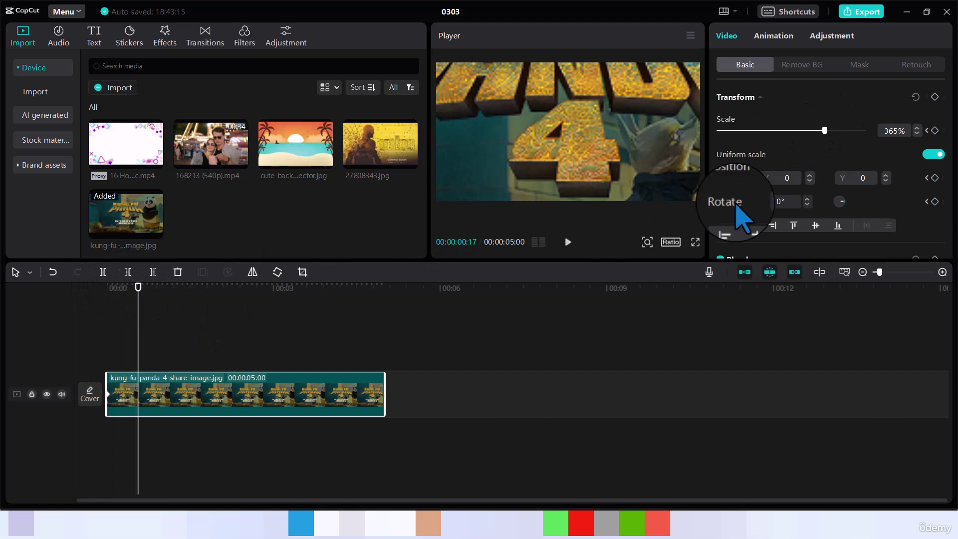
pyautogui.moveTo(825, 130); pyautogui.dragTo(805, 131)
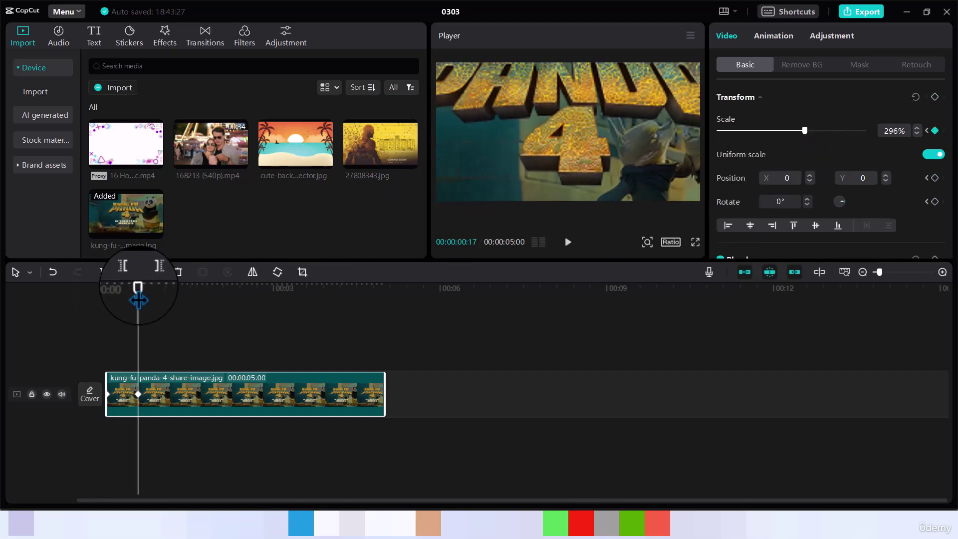
# Add scale keyframes to the Kung Fu Panda clip: 229% at 00:00:01:17, 162% at 00:00:03:00 and 102% at 00:00:03:29.
pyautogui.moveTo(138, 300); pyautogui.dragTo(194, 297)
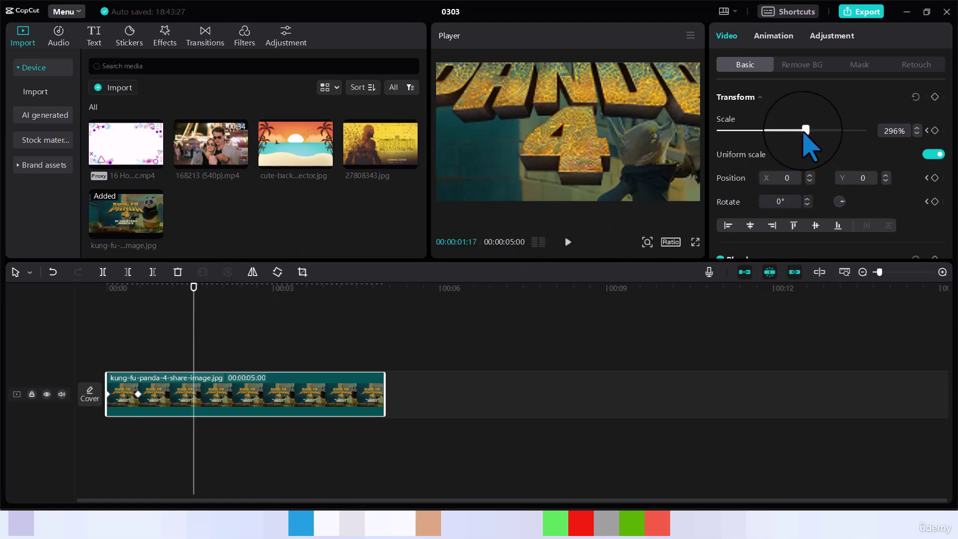
pyautogui.moveTo(806, 128); pyautogui.dragTo(786, 131)
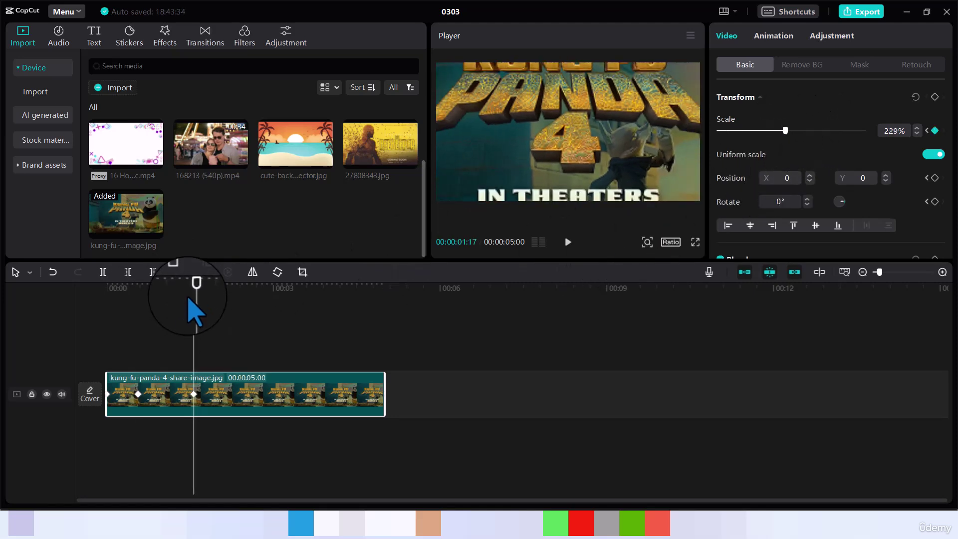
pyautogui.moveTo(195, 295); pyautogui.dragTo(274, 298)
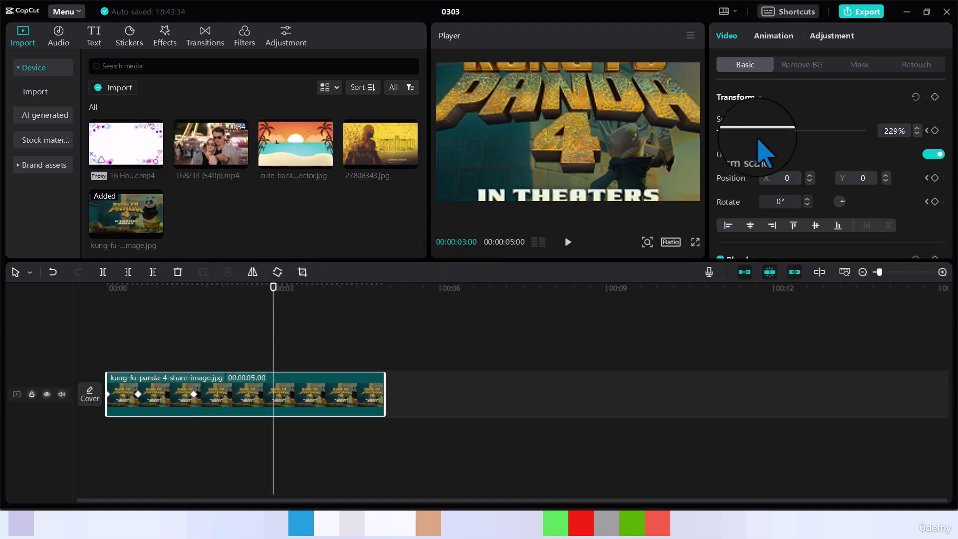
pyautogui.moveTo(785, 131); pyautogui.dragTo(767, 131)
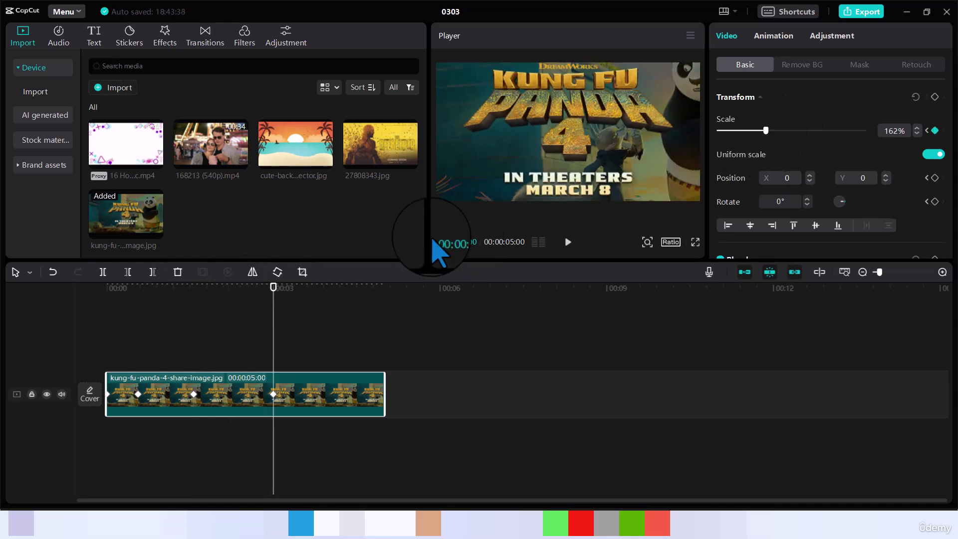
pyautogui.moveTo(274, 300); pyautogui.dragTo(327, 289)
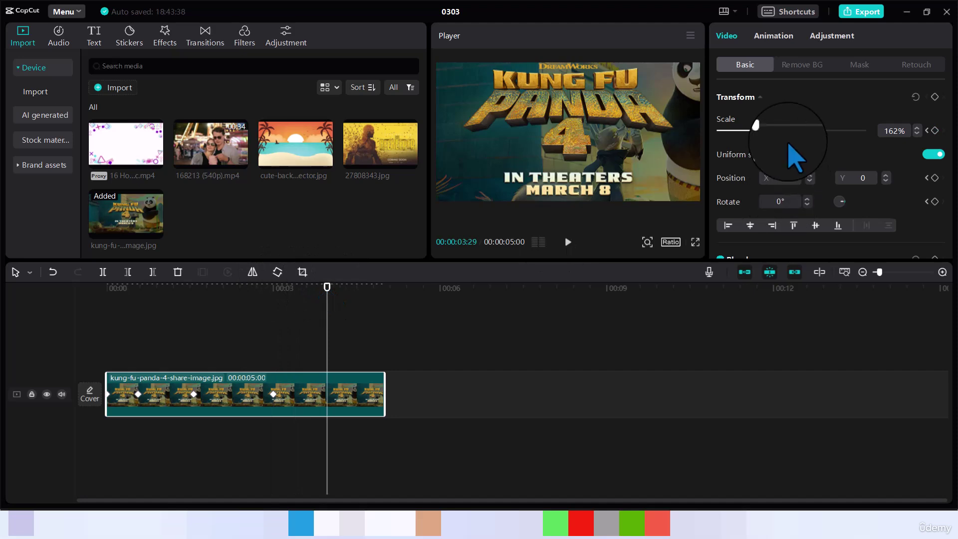
pyautogui.click(747, 131)
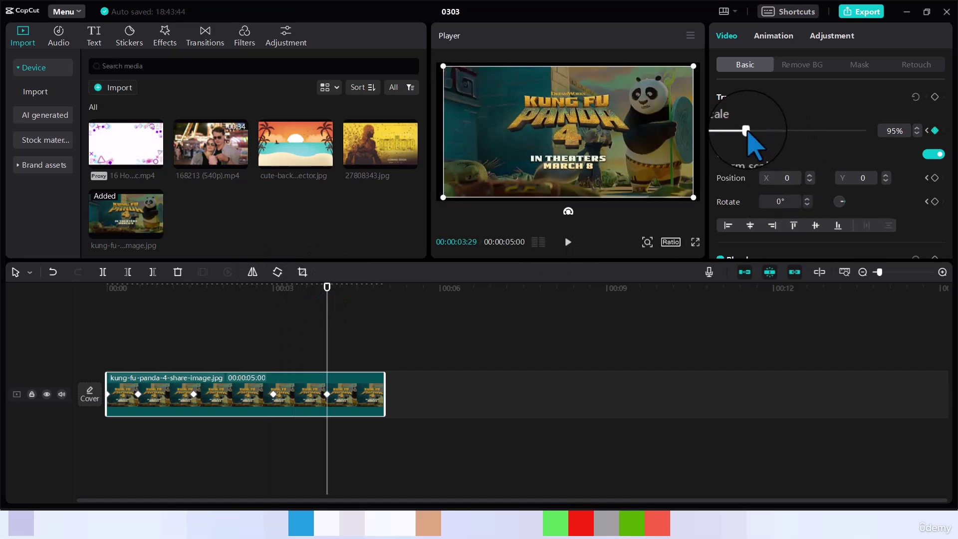
pyautogui.moveTo(747, 131); pyautogui.dragTo(750, 133)
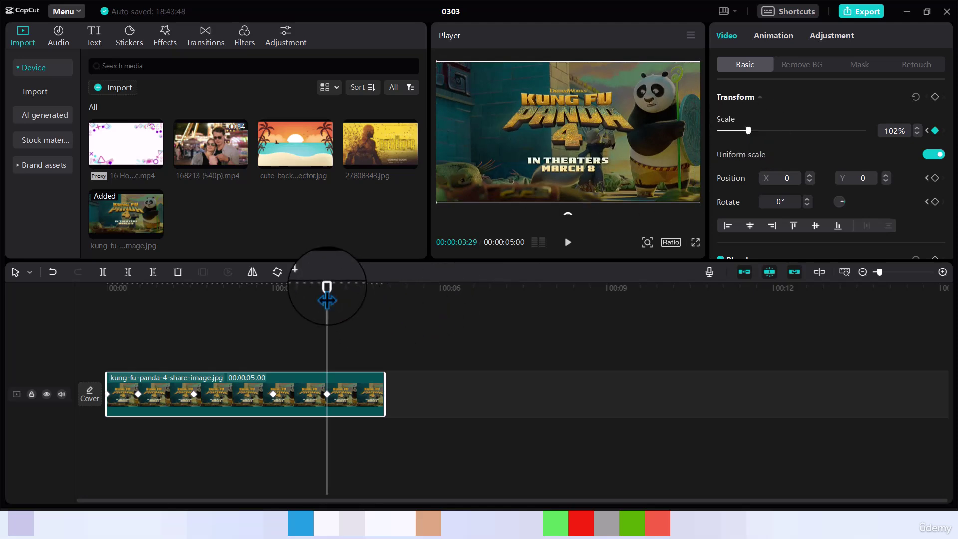
# Preview the zoom-out animation from the start of the timeline.
pyautogui.moveTo(327, 300); pyautogui.dragTo(93, 332)
pyautogui.press('space')
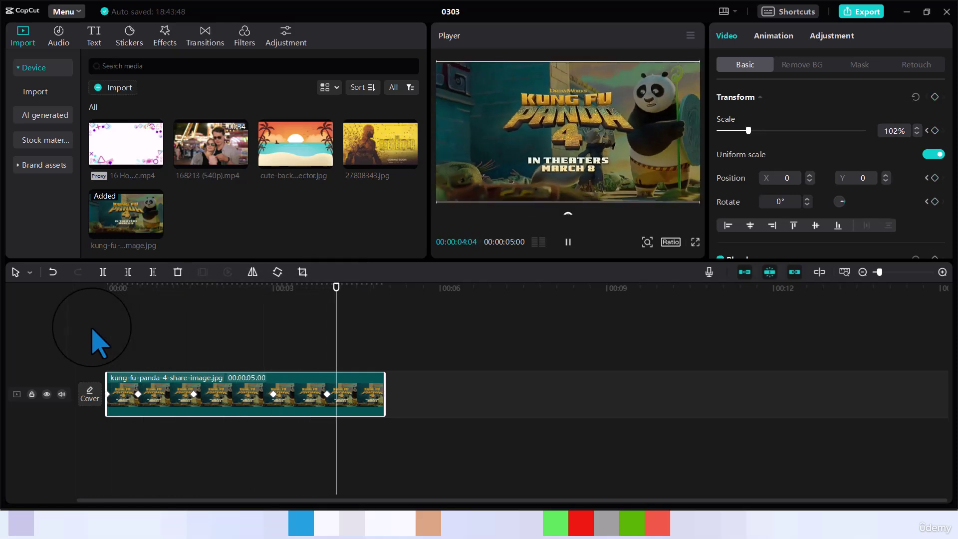
pyautogui.press('space')
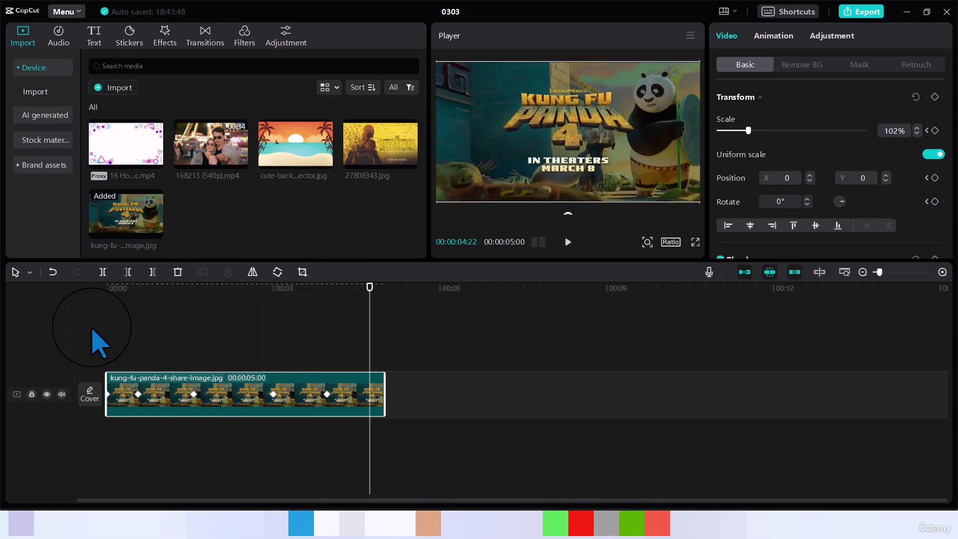
# Show the keyframe animation rows for the Kung Fu Panda clip on the timeline.
pyautogui.click(139, 394)
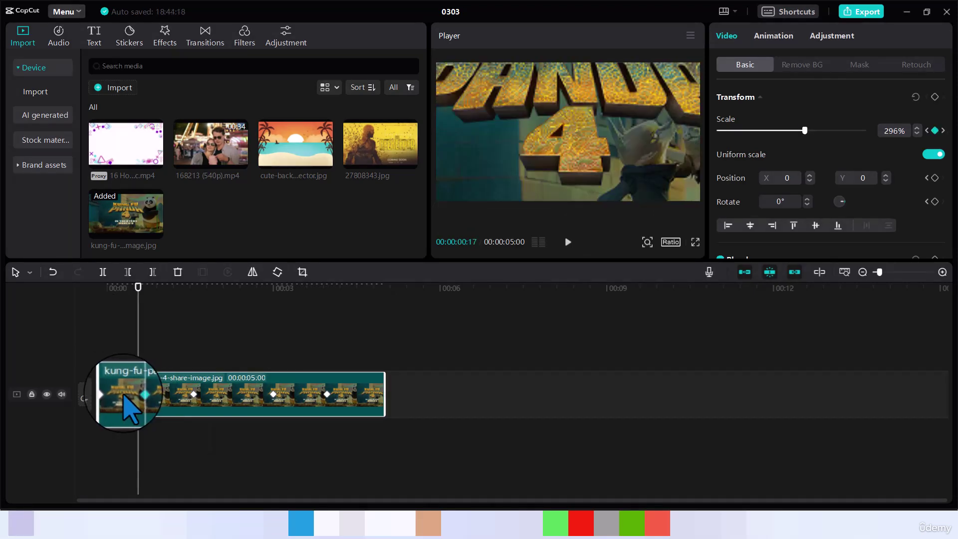
pyautogui.rightClick(131, 410)
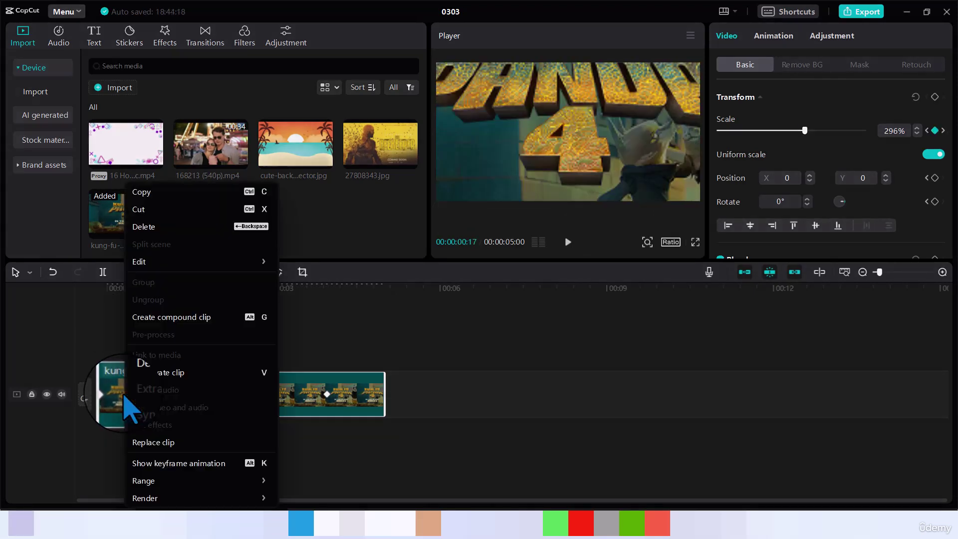
pyautogui.click(183, 463)
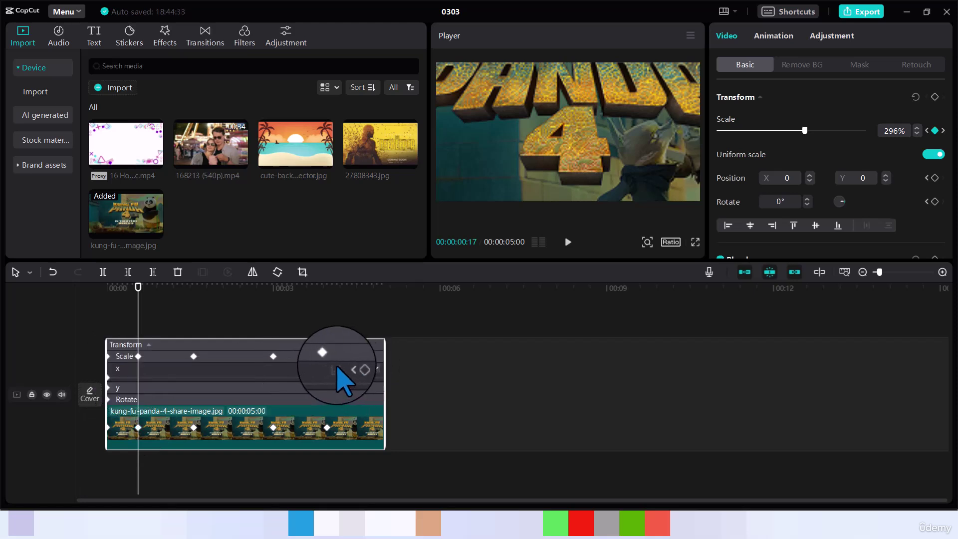
# Examine the X position graph and the Scale, X, Y and Rotate rows of the clip's Transform keyframes.
pyautogui.click(376, 369)
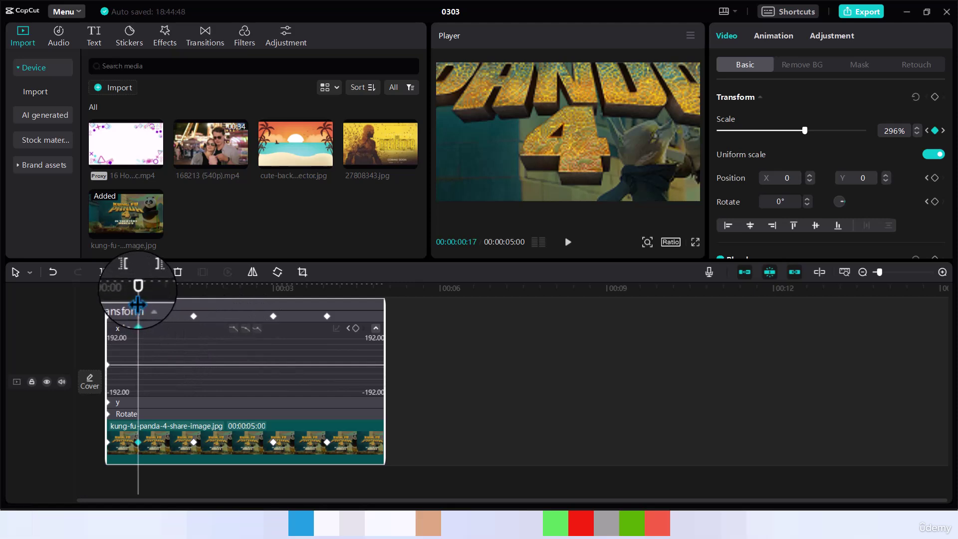
pyautogui.click(194, 317)
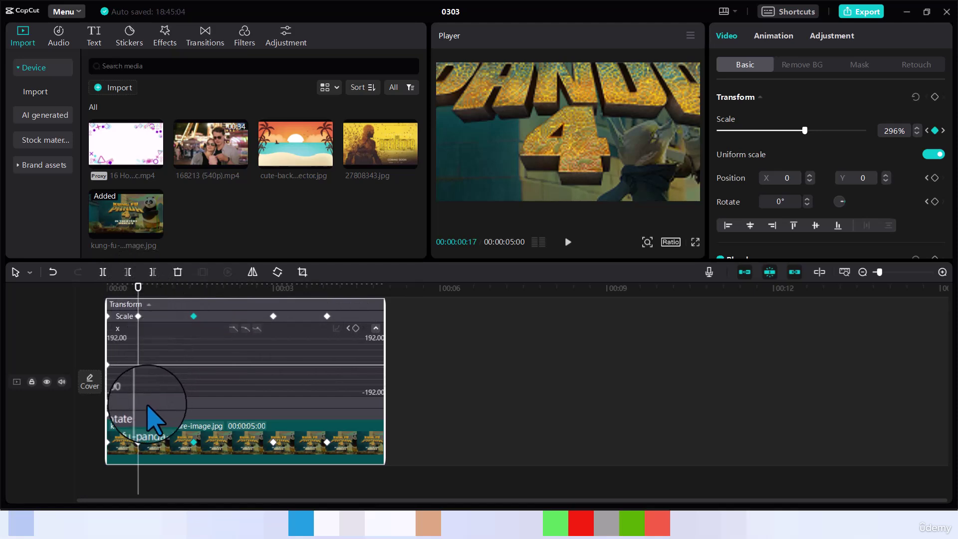
pyautogui.click(115, 404)
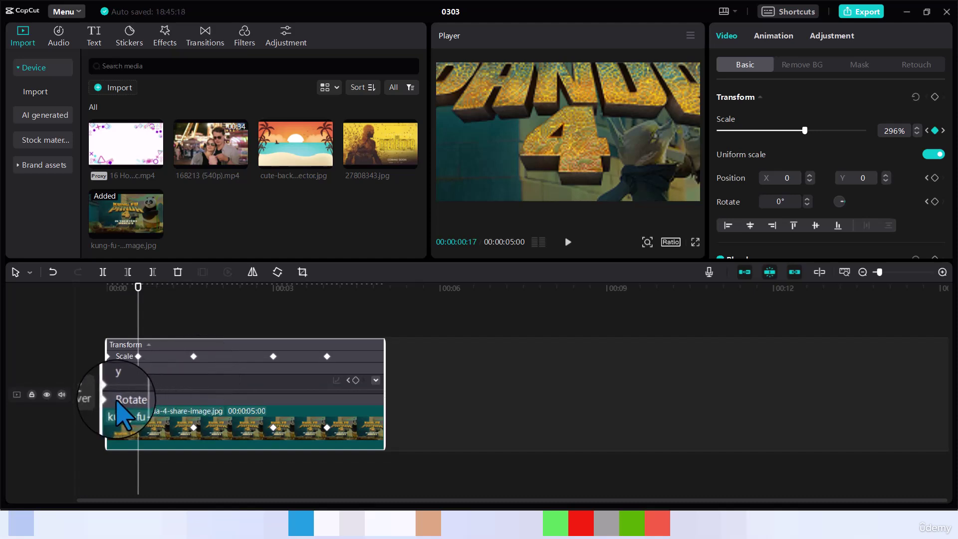
pyautogui.click(131, 346)
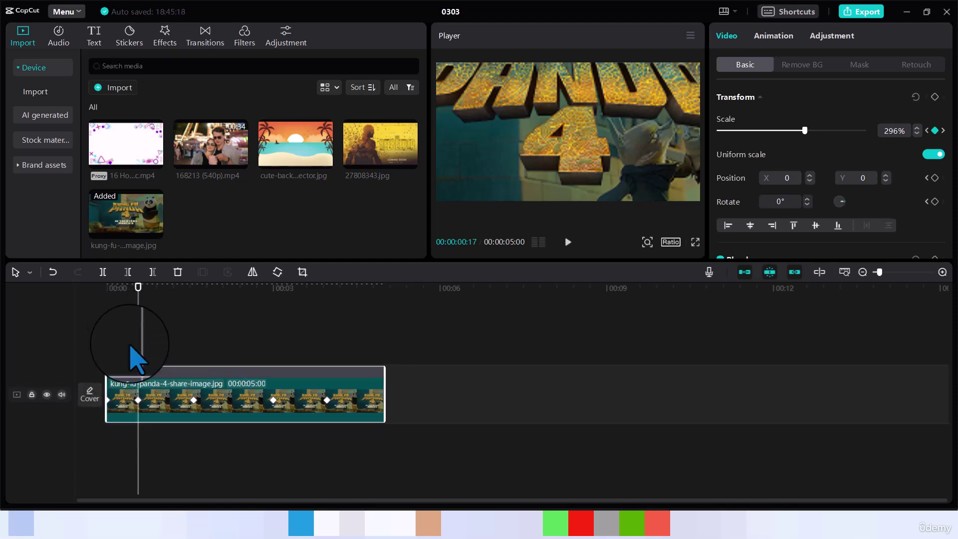
pyautogui.click(143, 372)
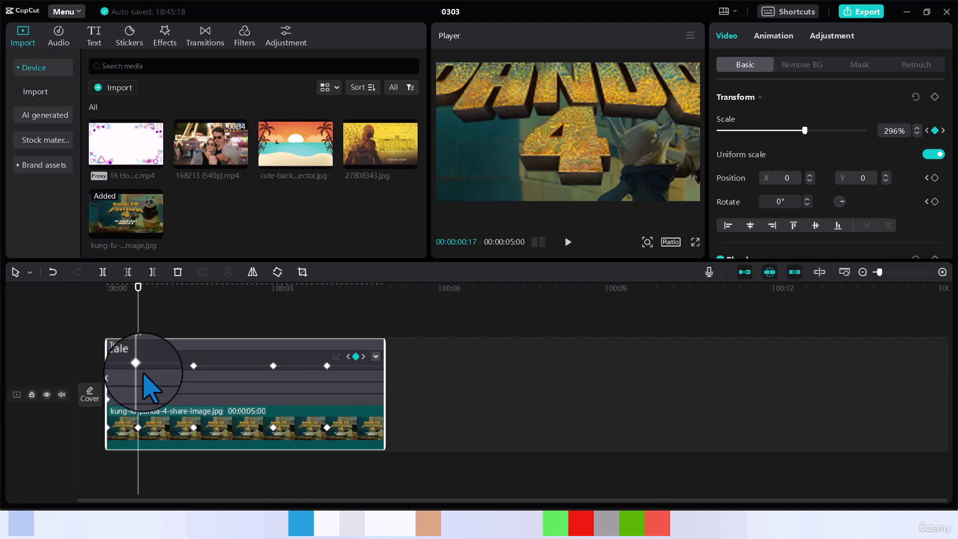
pyautogui.click(123, 400)
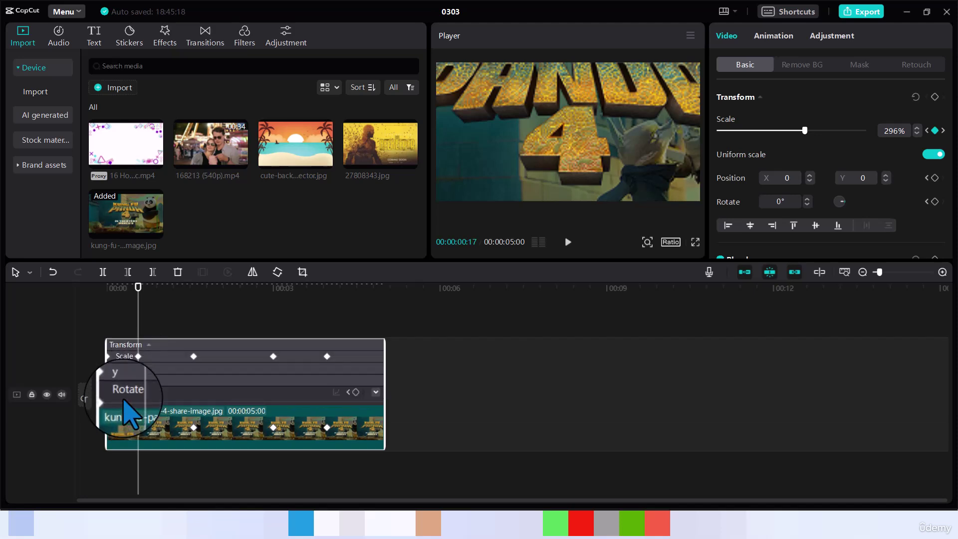
pyautogui.click(126, 369)
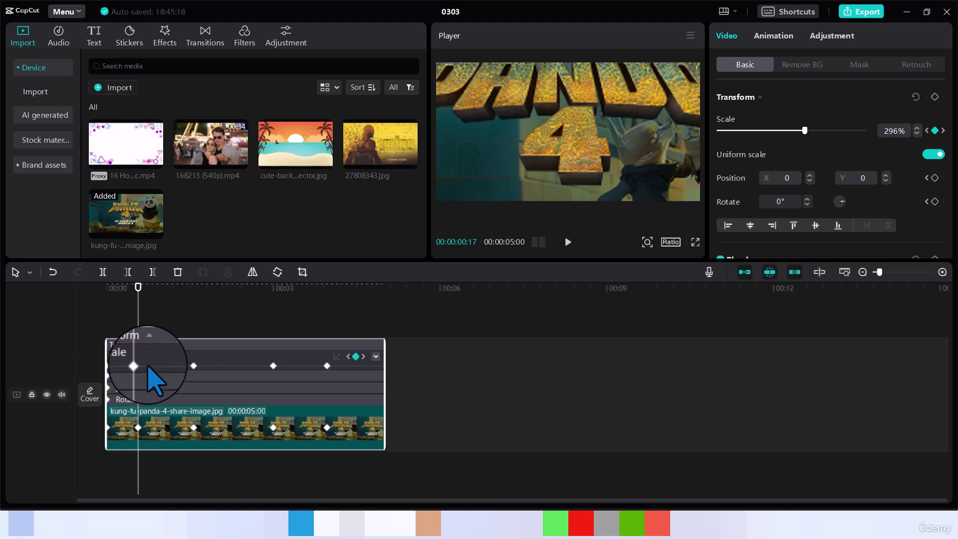
# Apply Auto curve to each scale keyframe after the first in the Scale graph, and collapse the graph and Transform rows.
pyautogui.click(139, 366)
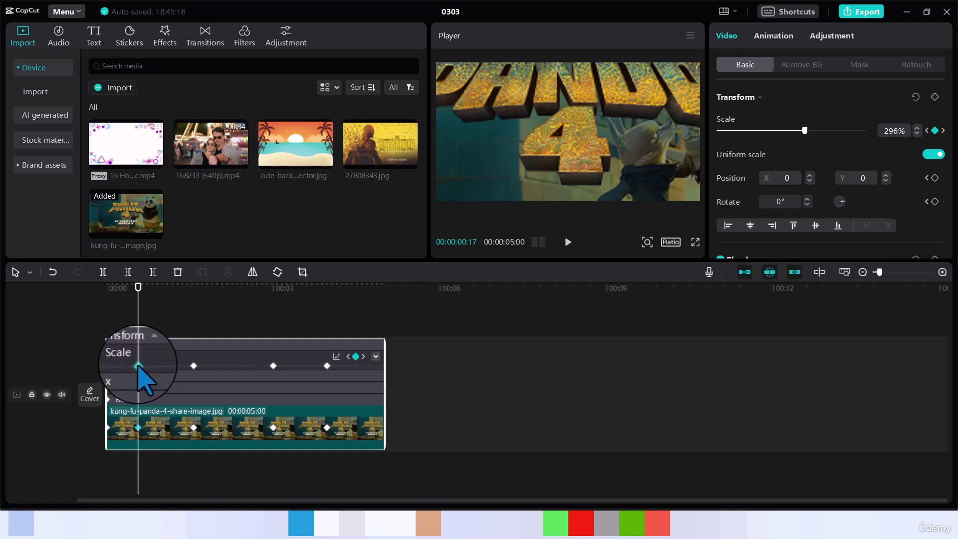
pyautogui.click(376, 356)
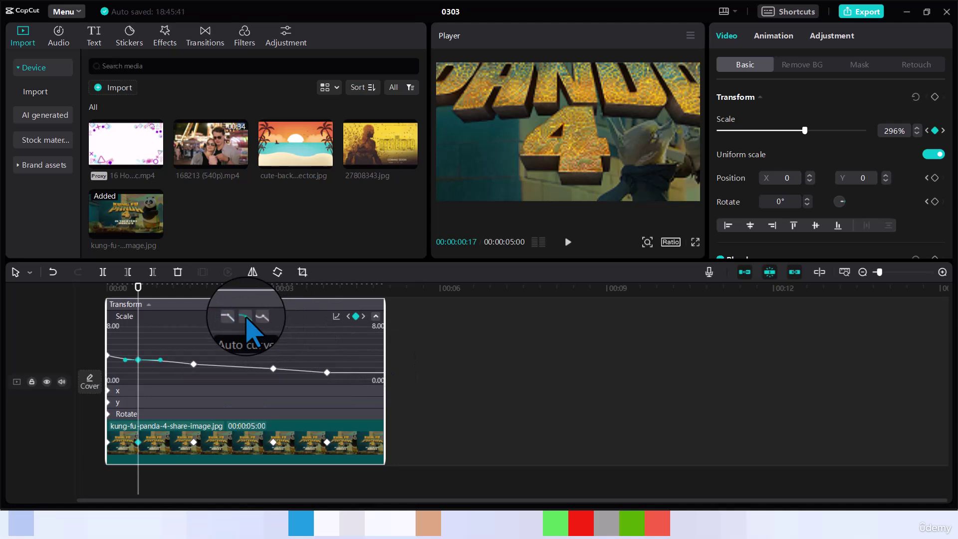
pyautogui.click(194, 442)
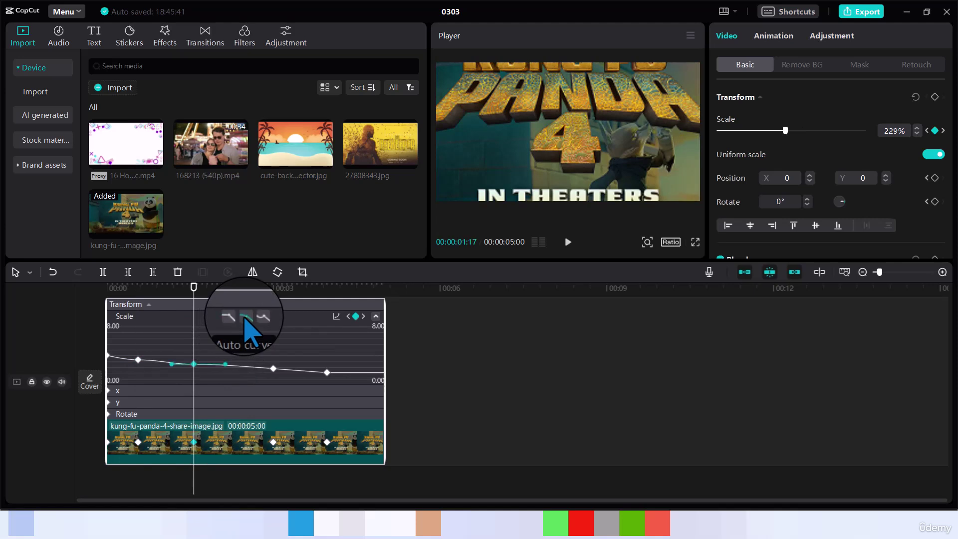
pyautogui.click(273, 368)
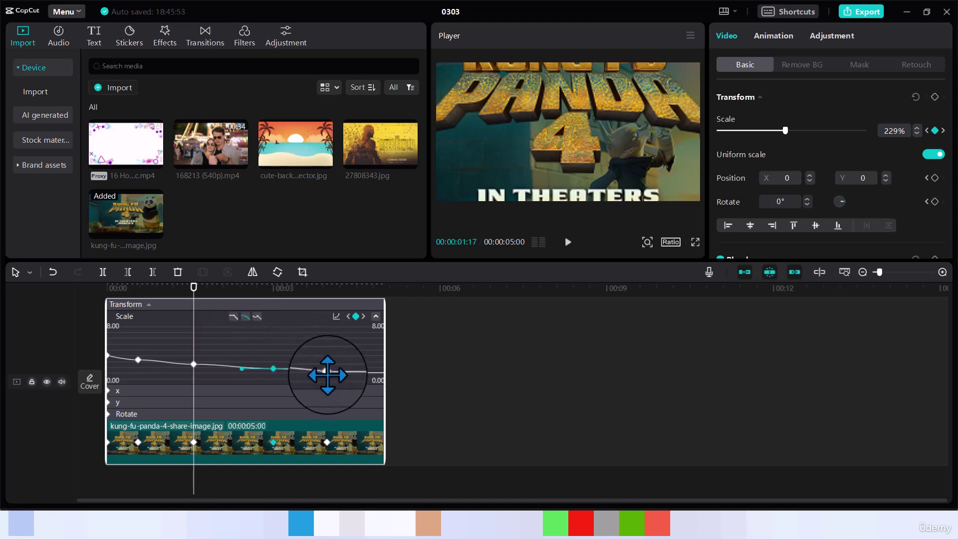
pyautogui.click(327, 373)
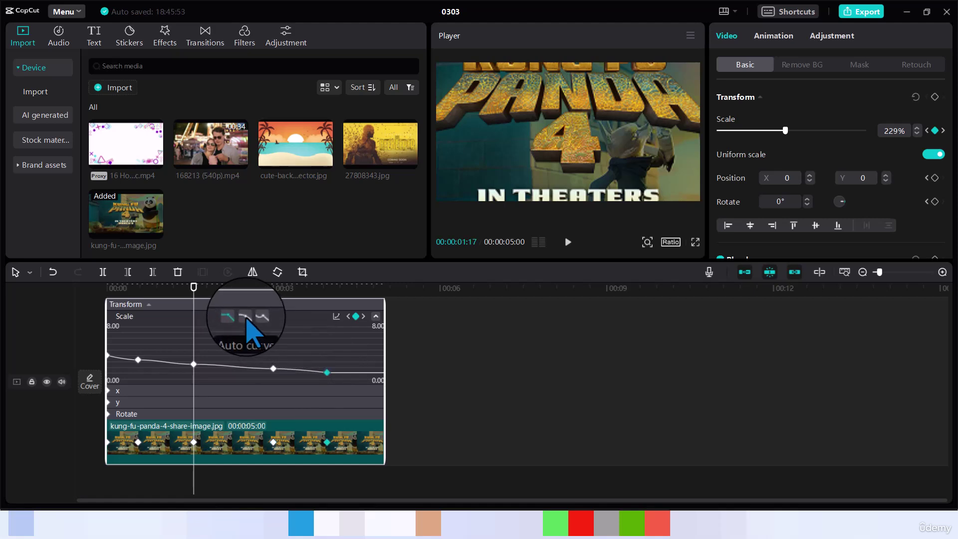
pyautogui.click(376, 318)
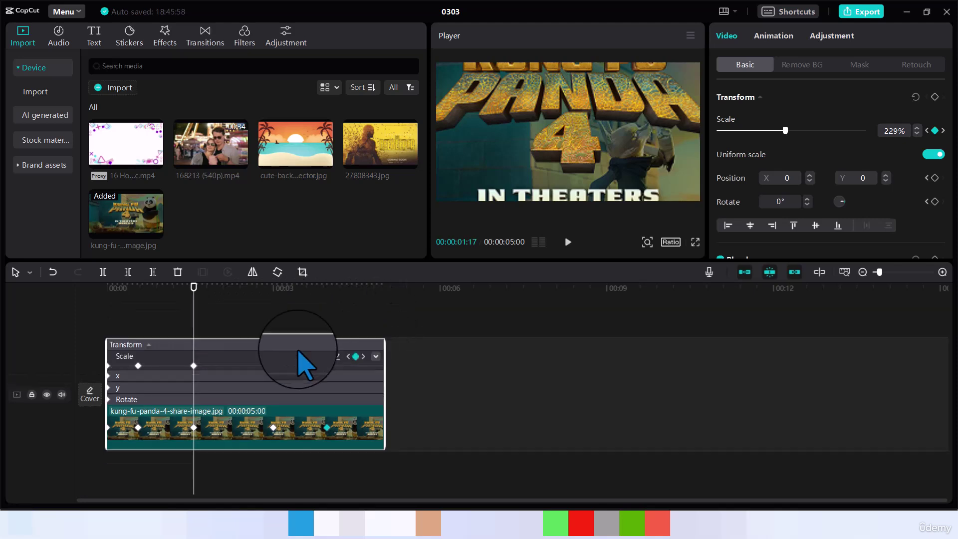
pyautogui.click(148, 345)
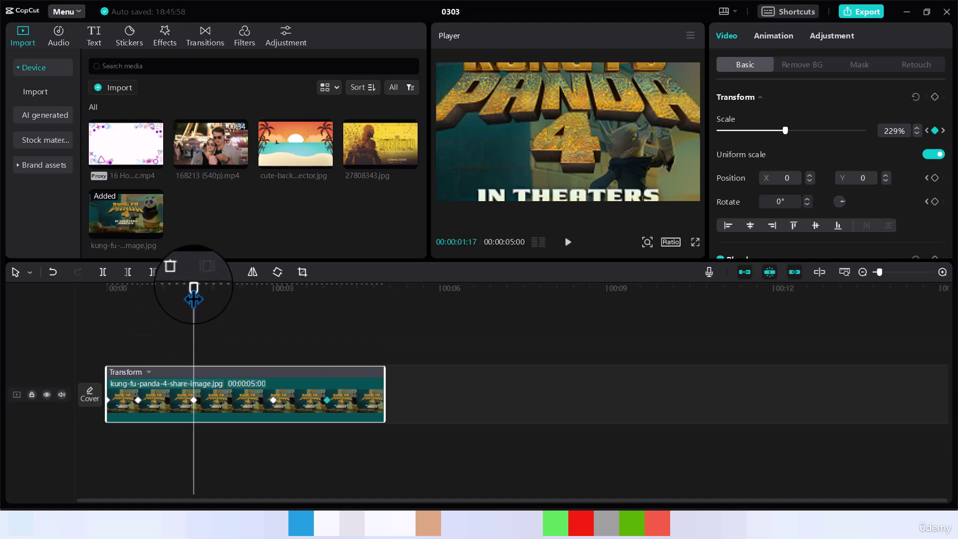
# Play the smoothed zoom-out animation from the start of the timeline.
pyautogui.moveTo(193, 287); pyautogui.dragTo(93, 322)
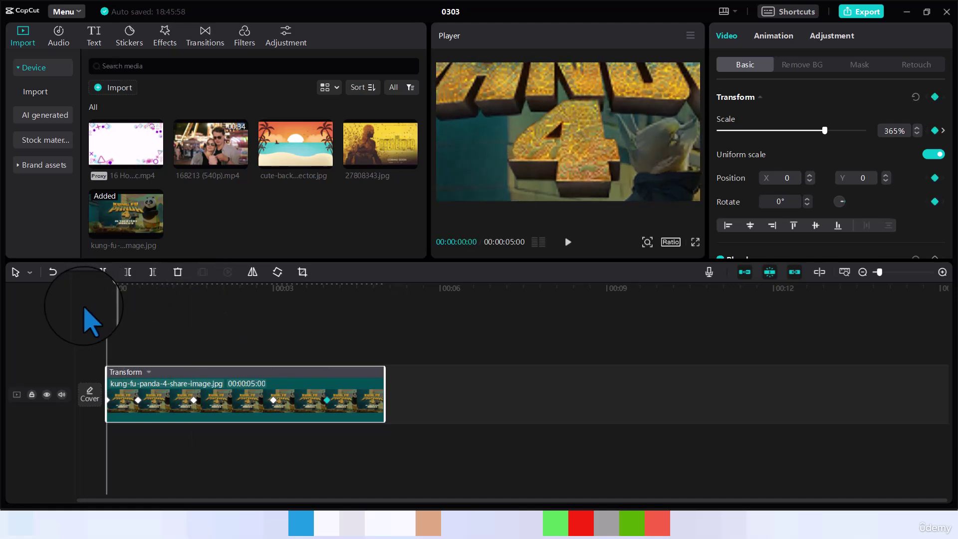
pyautogui.press('space')
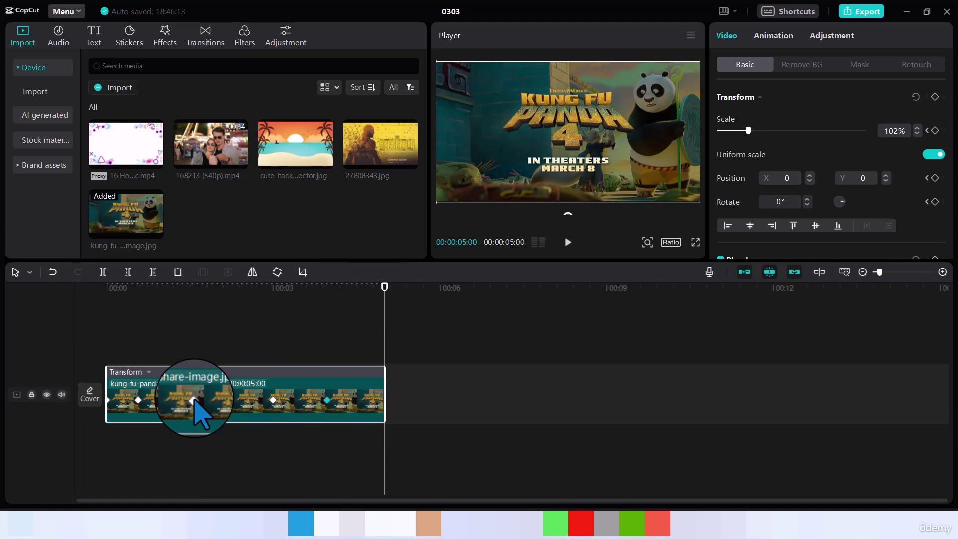
# Add 27808343.jpg to the timeline after the Kung Fu Panda clip and enlarge it to 108% to fill the frame.
pyautogui.moveTo(408, 160)
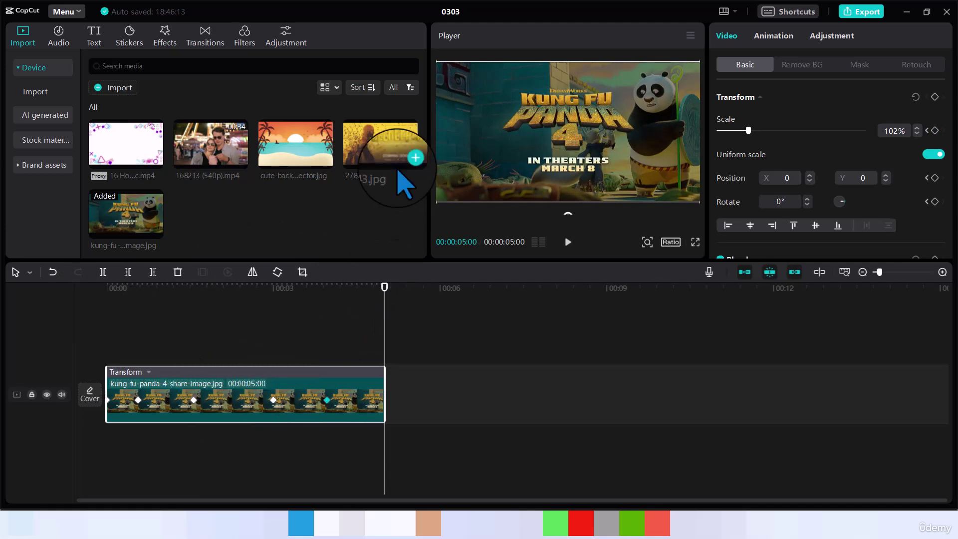
pyautogui.click(409, 161)
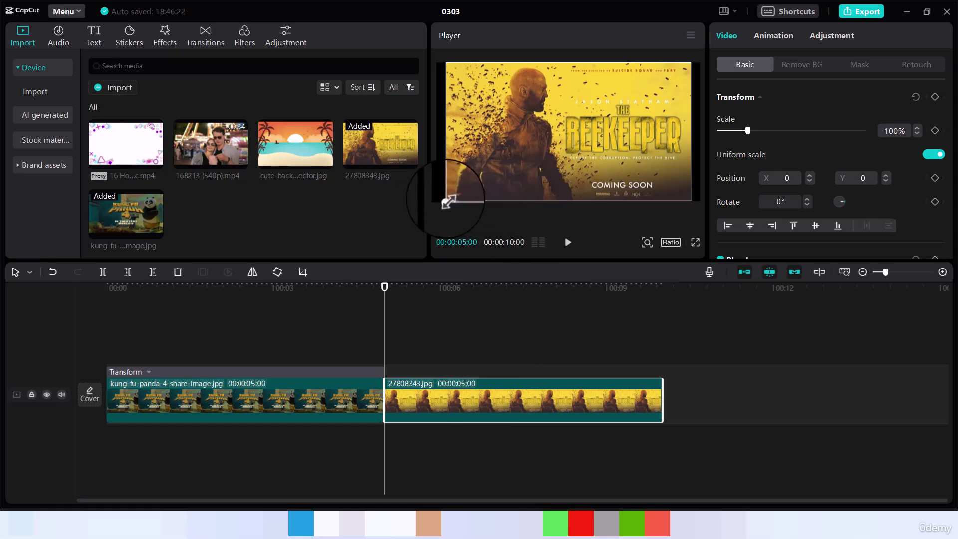
pyautogui.moveTo(448, 202); pyautogui.dragTo(437, 205)
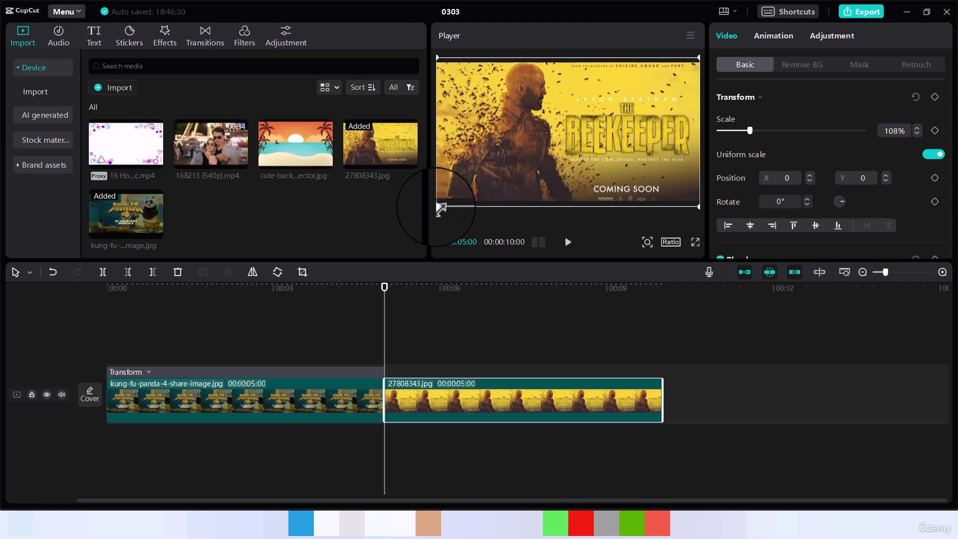
# Keyframe 27808343.jpg's Transform at 00:00:05:00 with 45% scale at X 1118, Y -556, and reposition it to X 102, Y -94 at 00:00:05:24.
pyautogui.moveTo(441, 208); pyautogui.dragTo(638, 164)
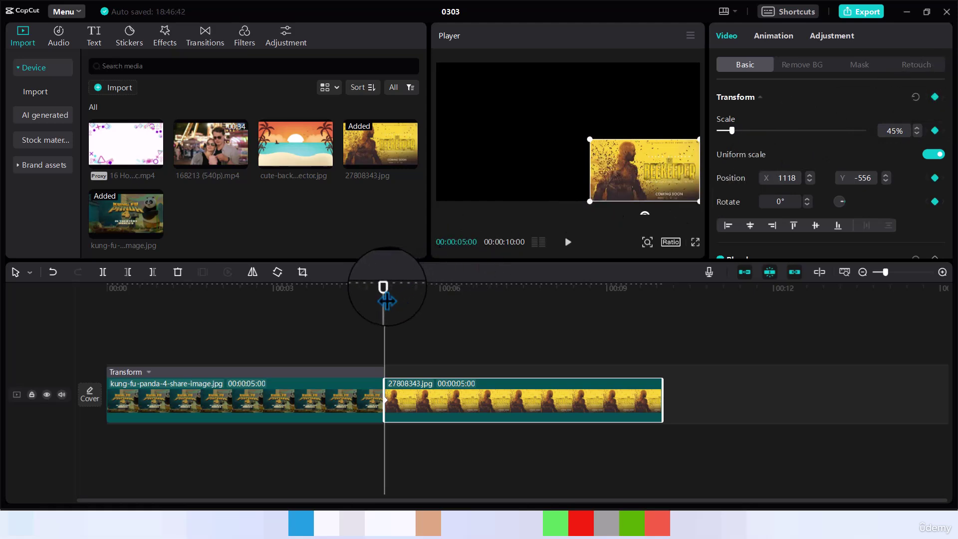
pyautogui.moveTo(387, 301); pyautogui.dragTo(429, 301)
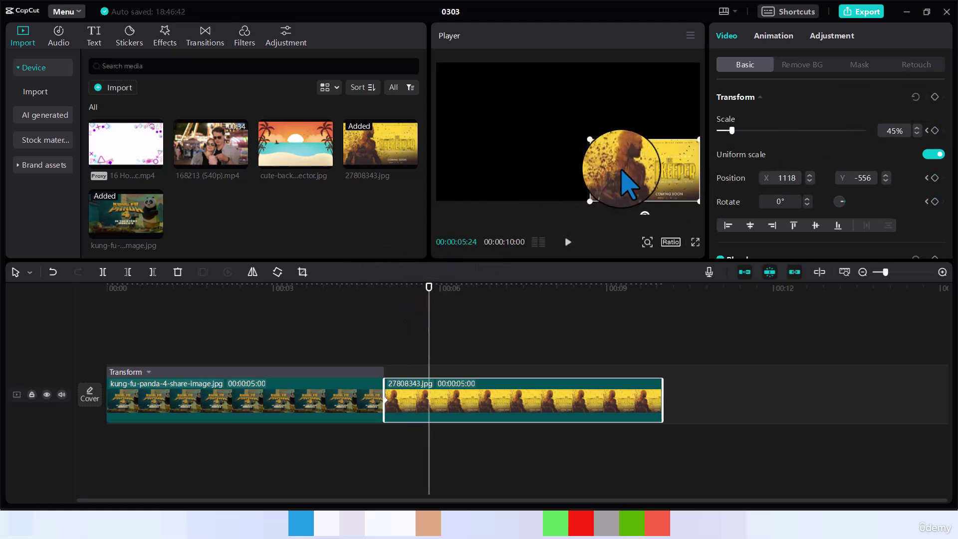
pyautogui.moveTo(628, 186); pyautogui.dragTo(559, 154)
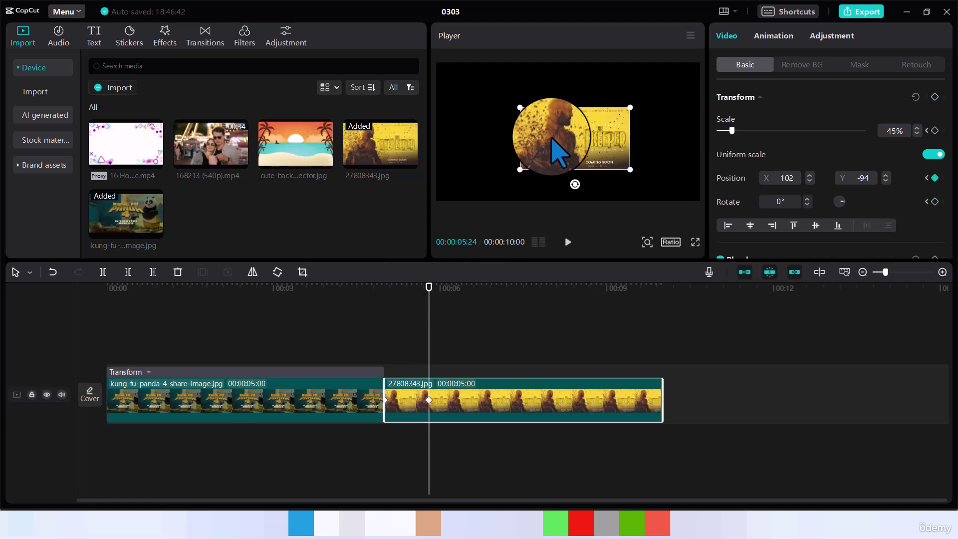
# Keyframe the image's position at X -1118, Y 556 at 00:00:06:23, X -1118, Y -305 at 00:00:08:01, and X 1118, Y 556 at 00:00:09:06.
pyautogui.moveTo(428, 287); pyautogui.dragTo(483, 307)
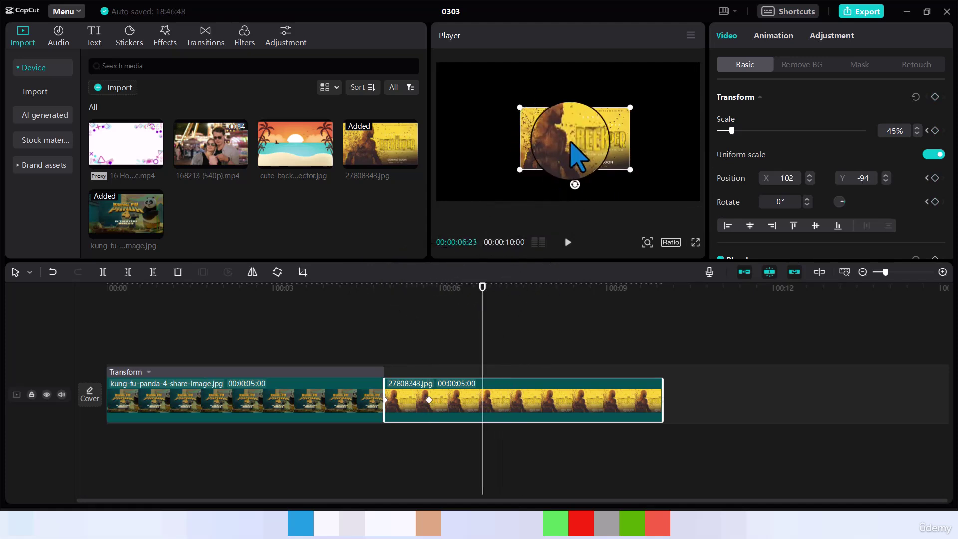
pyautogui.moveTo(571, 149); pyautogui.dragTo(492, 98)
pyautogui.click(486, 288)
pyautogui.click(553, 299)
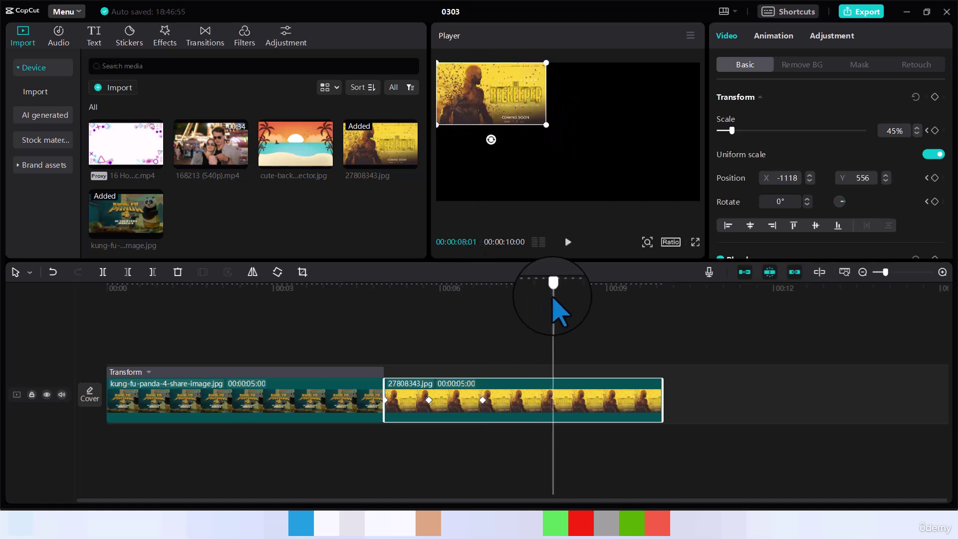
pyautogui.moveTo(519, 100); pyautogui.dragTo(516, 149)
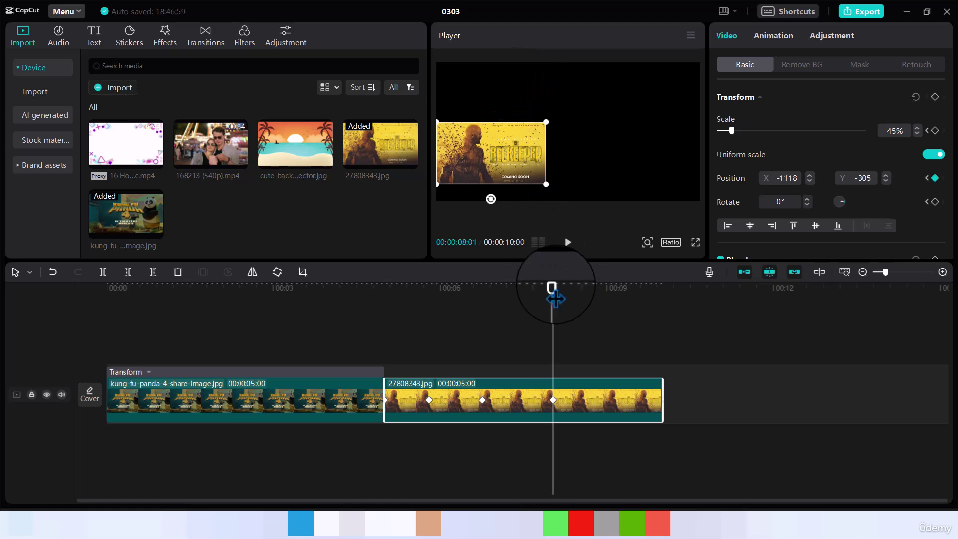
pyautogui.moveTo(553, 289); pyautogui.dragTo(619, 298)
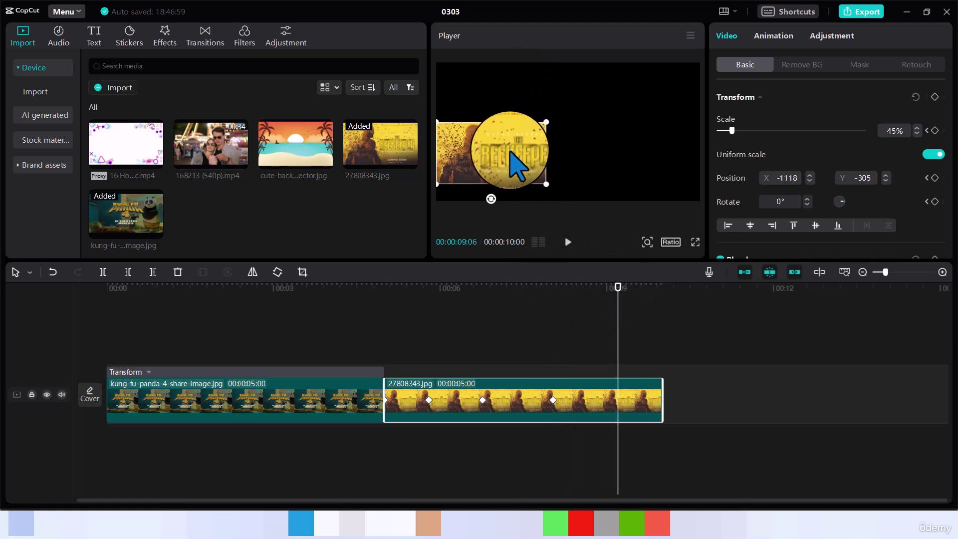
pyautogui.moveTo(524, 150); pyautogui.dragTo(660, 94)
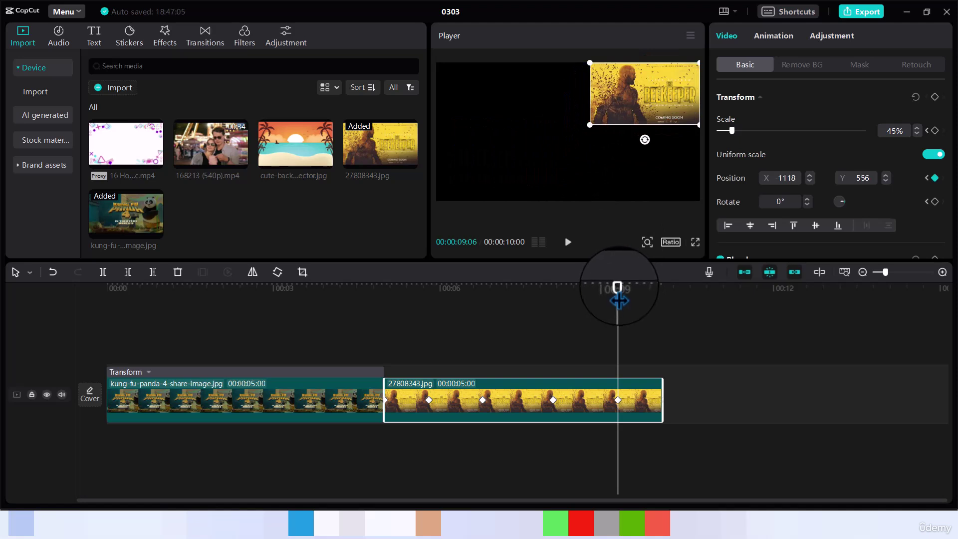
# At the clip's end, 00:00:10:00, enlarge the image to 111% and position it at X -72, Y 53 to fill the frame.
pyautogui.moveTo(618, 289); pyautogui.dragTo(663, 289)
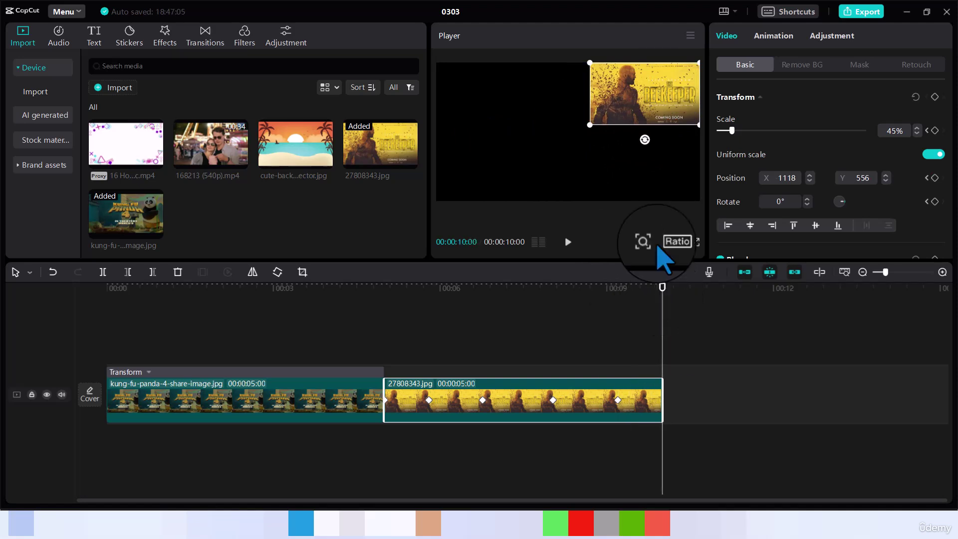
pyautogui.moveTo(583, 120); pyautogui.dragTo(446, 167)
pyautogui.moveTo(570, 129); pyautogui.dragTo(504, 162)
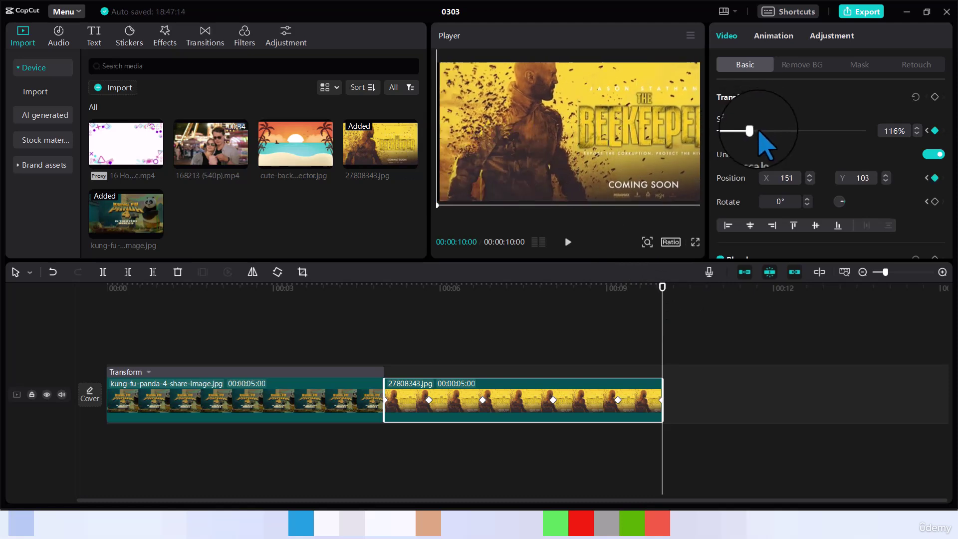
pyautogui.moveTo(752, 131); pyautogui.dragTo(750, 130)
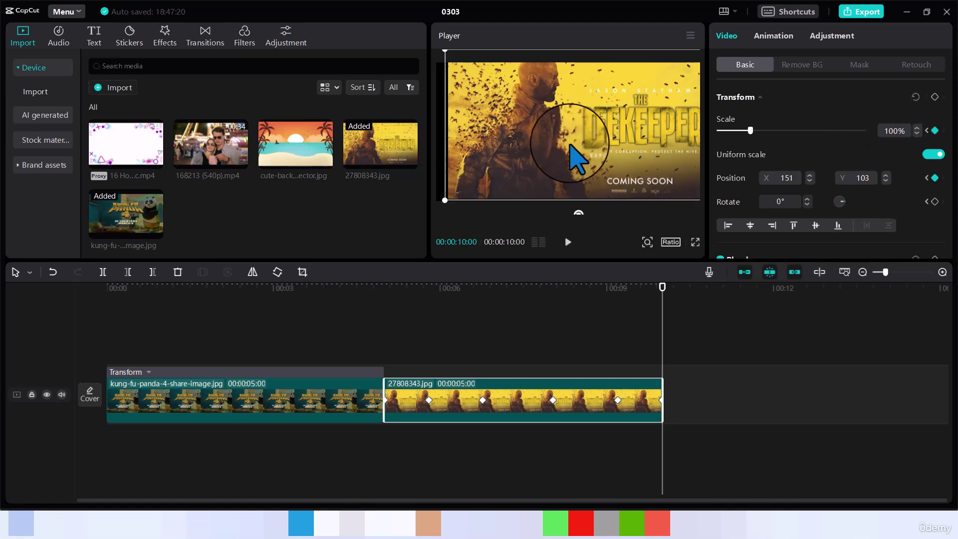
pyautogui.click(573, 164)
pyautogui.moveTo(565, 145)
pyautogui.mouseDown()
pyautogui.moveTo(545, 148)
pyautogui.moveTo(556, 156)
pyautogui.moveTo(553, 148)
pyautogui.mouseUp()
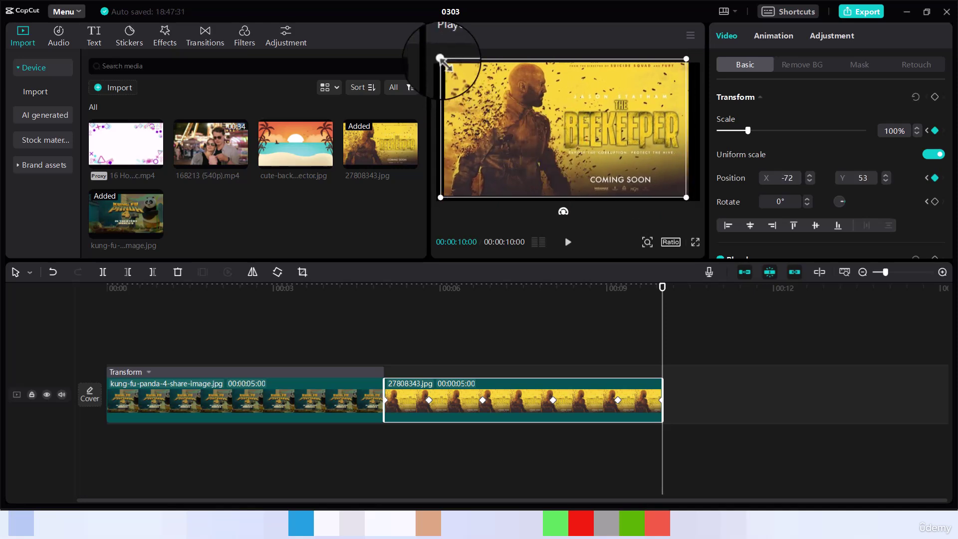
pyautogui.moveTo(441, 59); pyautogui.dragTo(415, 57)
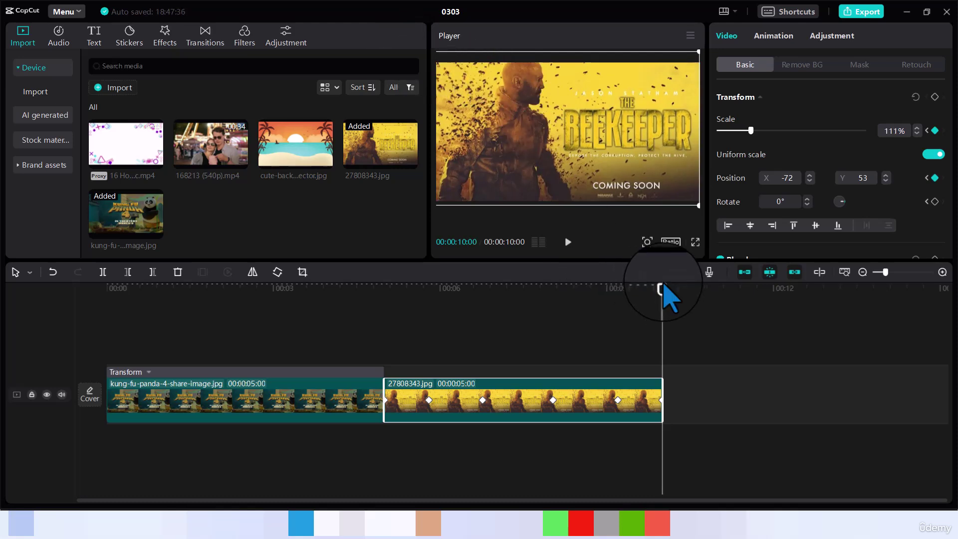
# Play the position animation from the start of the 27808343.jpg clip.
pyautogui.click(390, 342)
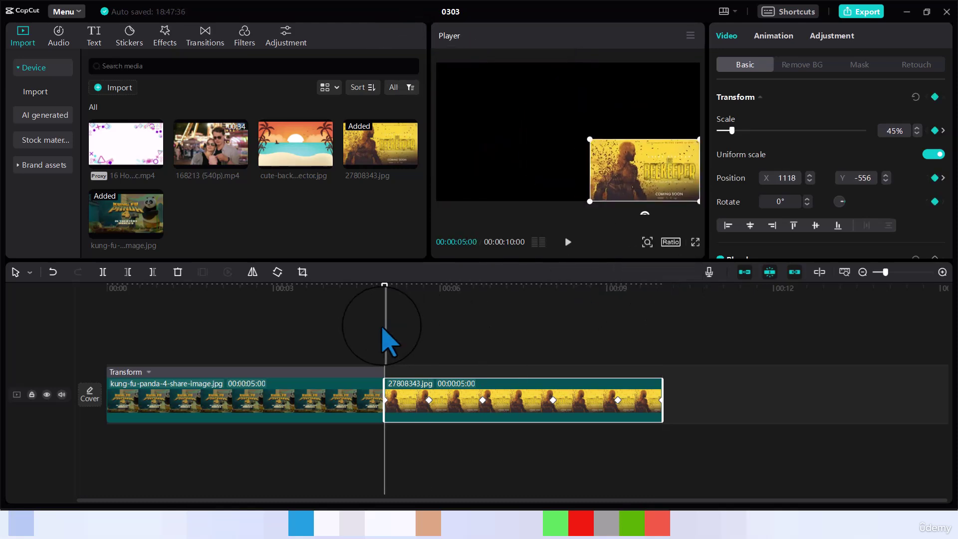
pyautogui.press('space')
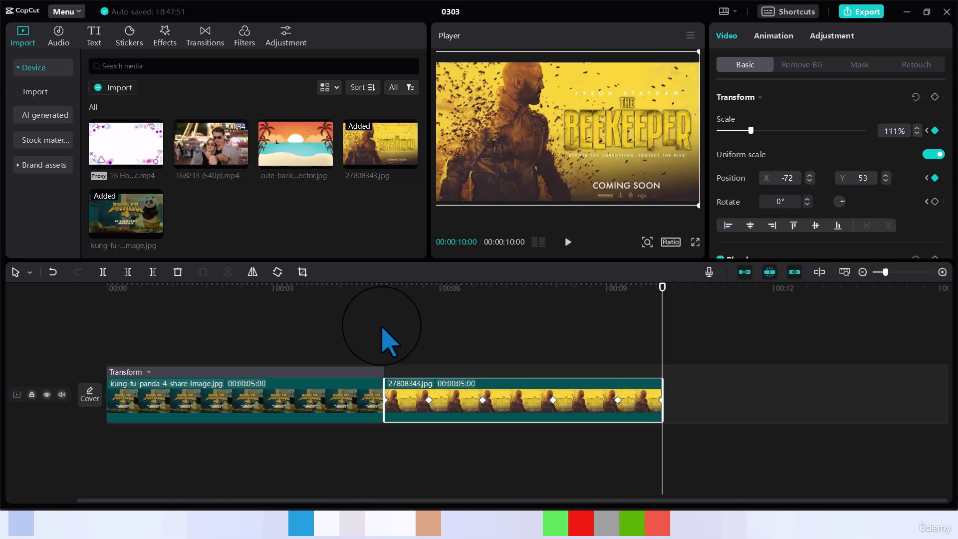
pyautogui.moveTo(659, 524)
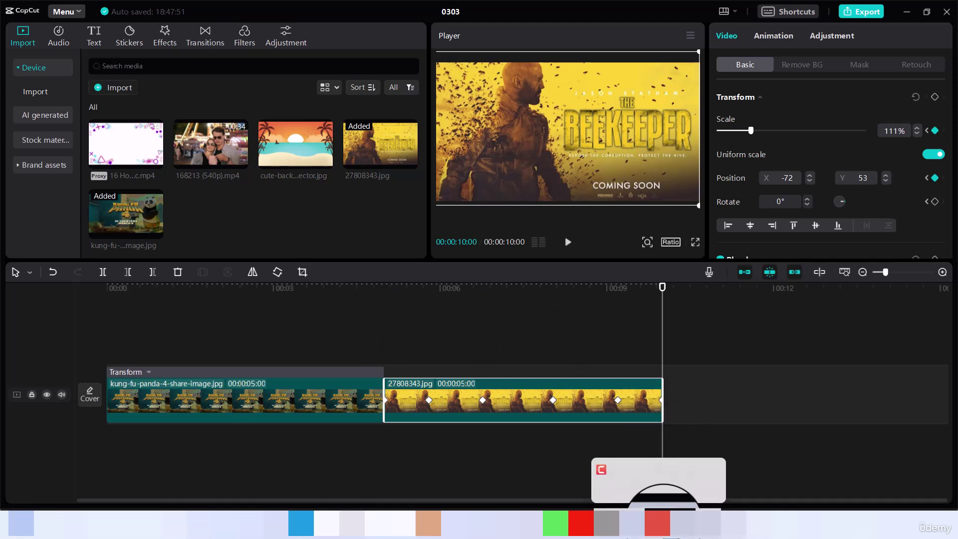